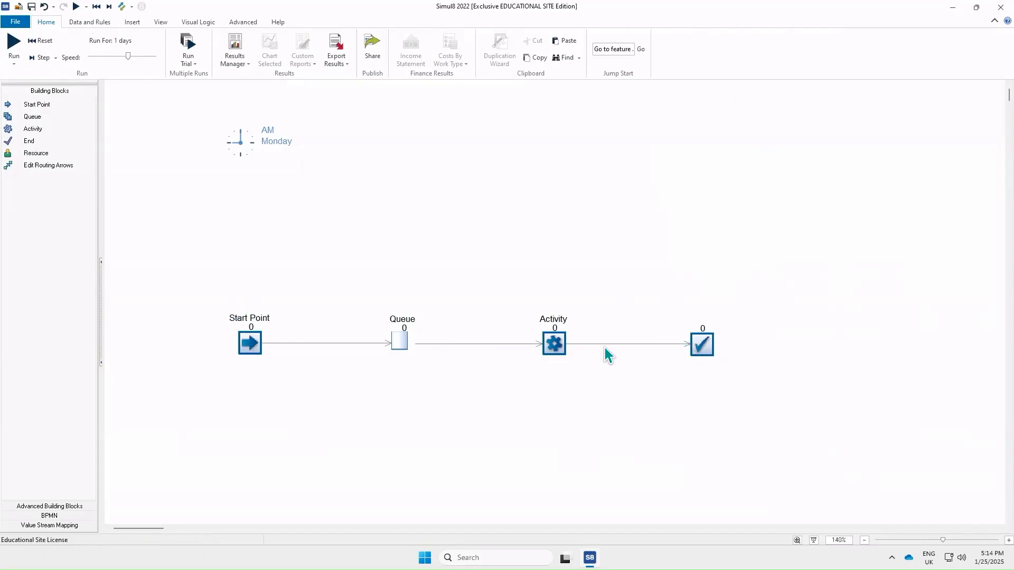
Step: Display the title 'End Point' above the End block, then deselect it
click(701, 344)
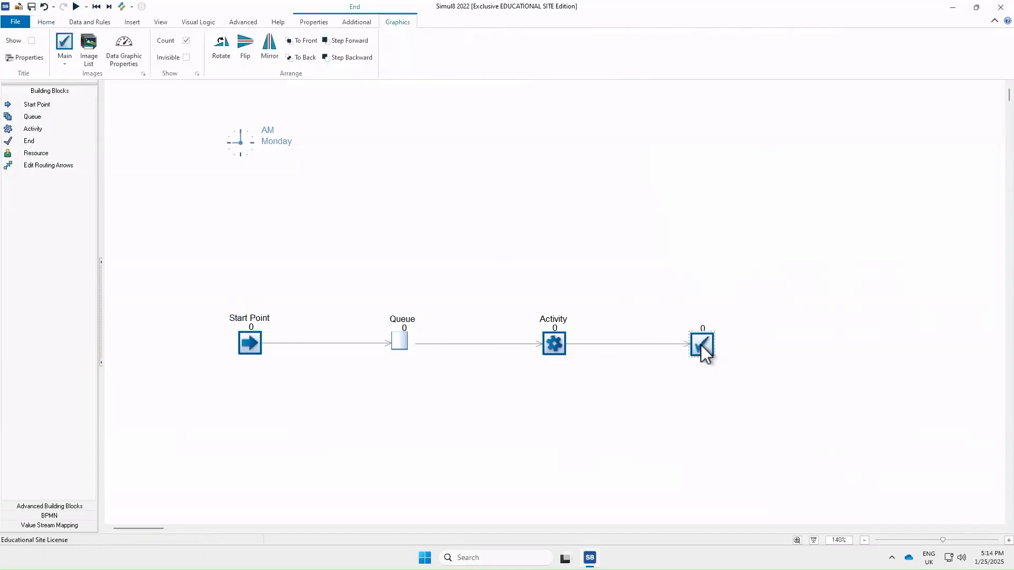
click(32, 40)
click(781, 372)
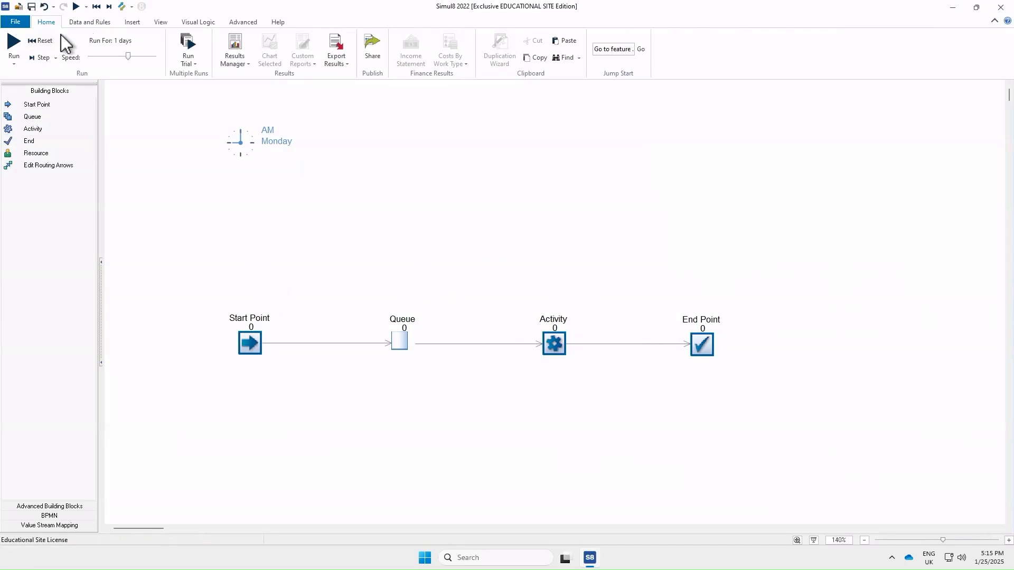
Step: Add a new label named CustomerID in the Label Editor
click(94, 23)
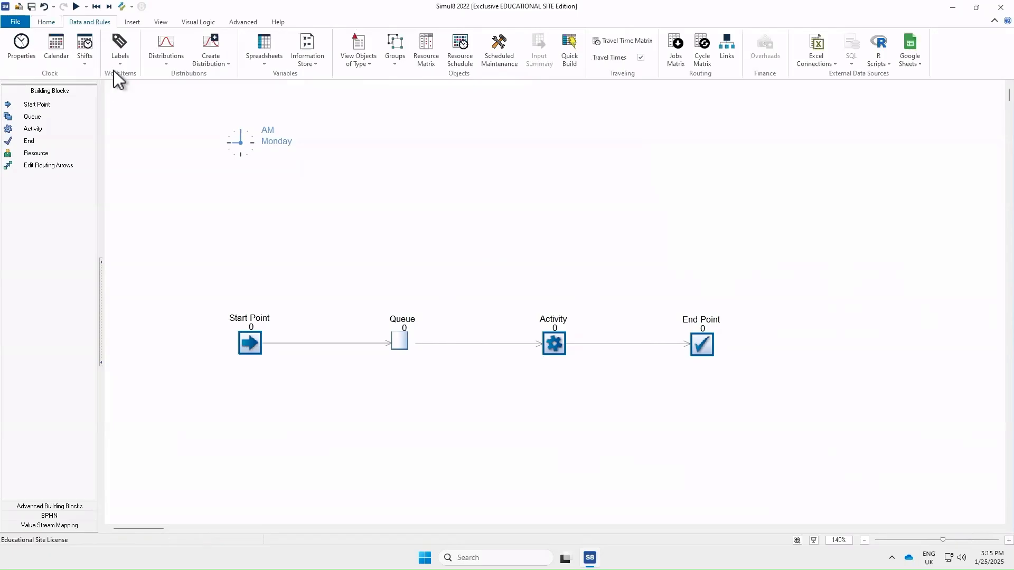
click(120, 51)
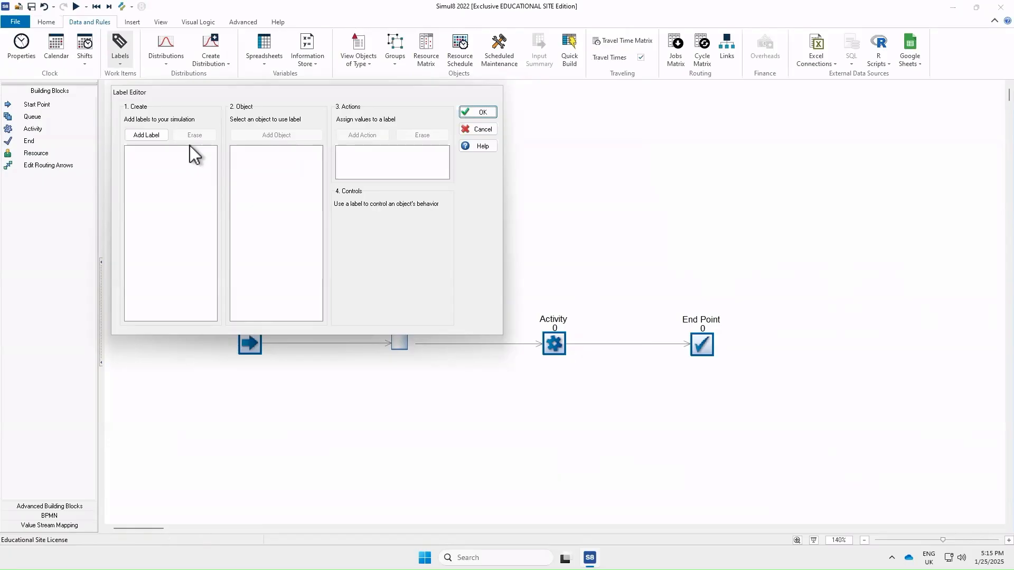
click(153, 136)
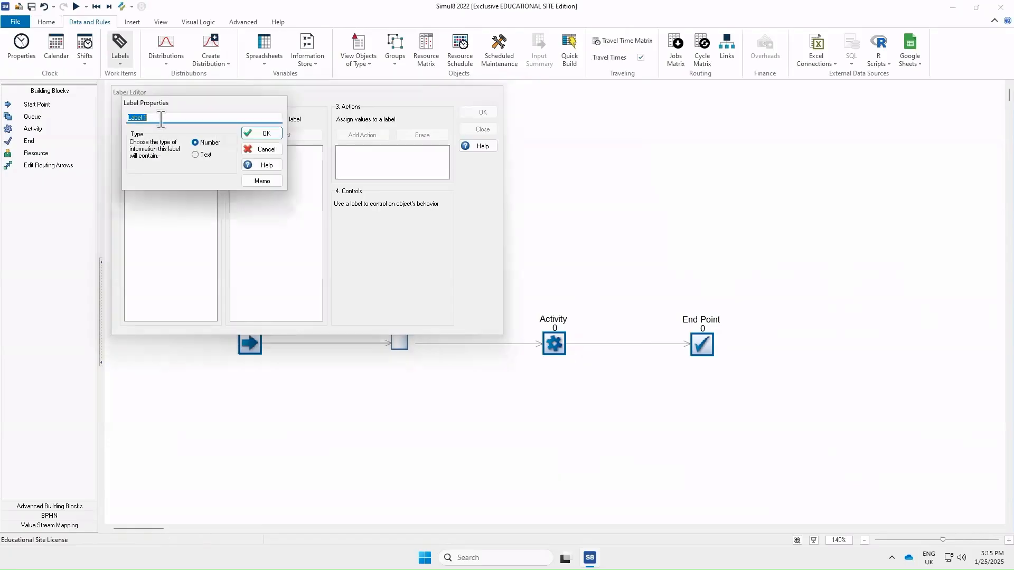
text(CustomerID)
click(261, 133)
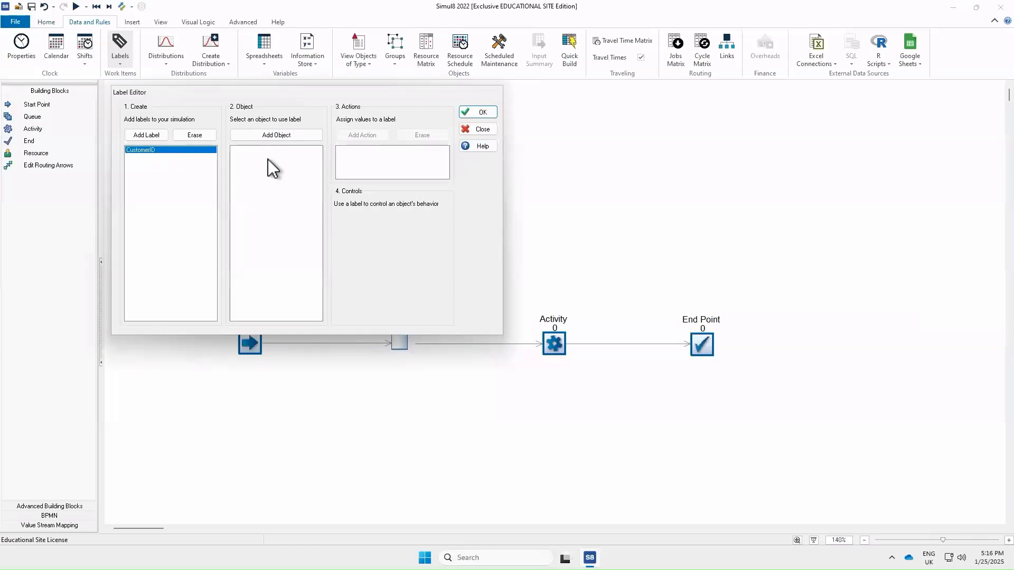
Step: Attach the CustomerID label to the Start Point object
drag(258, 103, 249, 73)
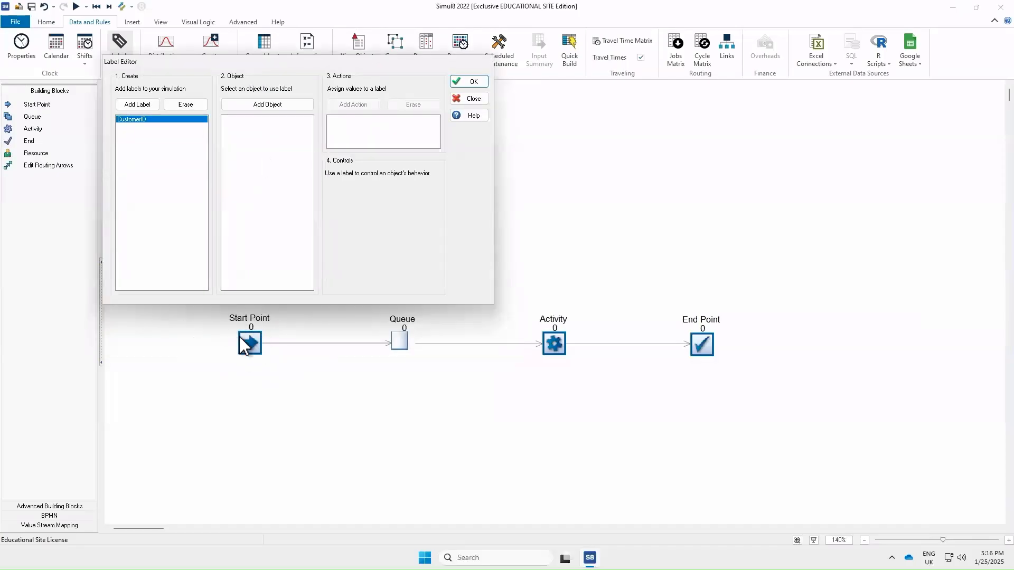
click(260, 104)
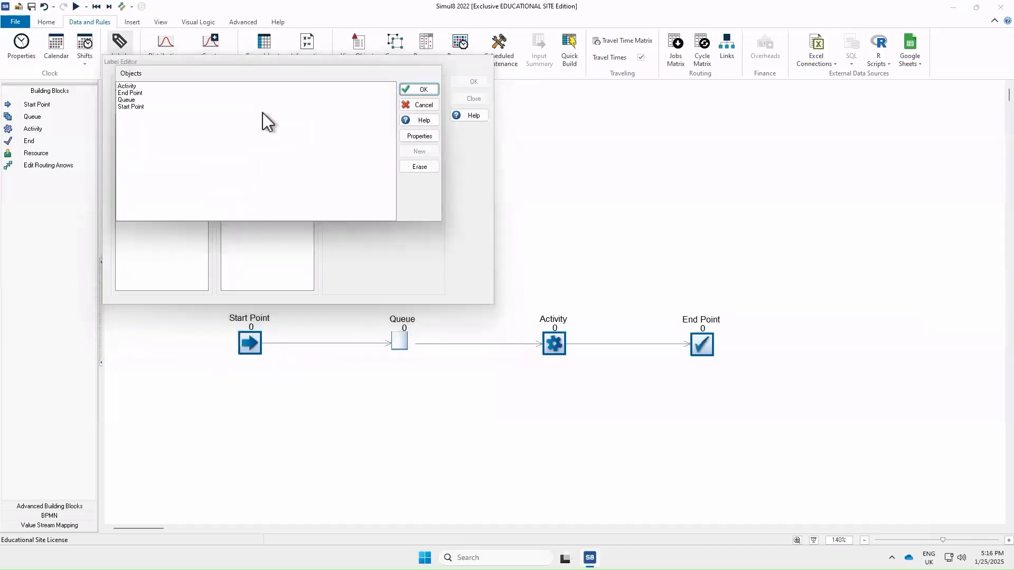
click(136, 107)
click(432, 88)
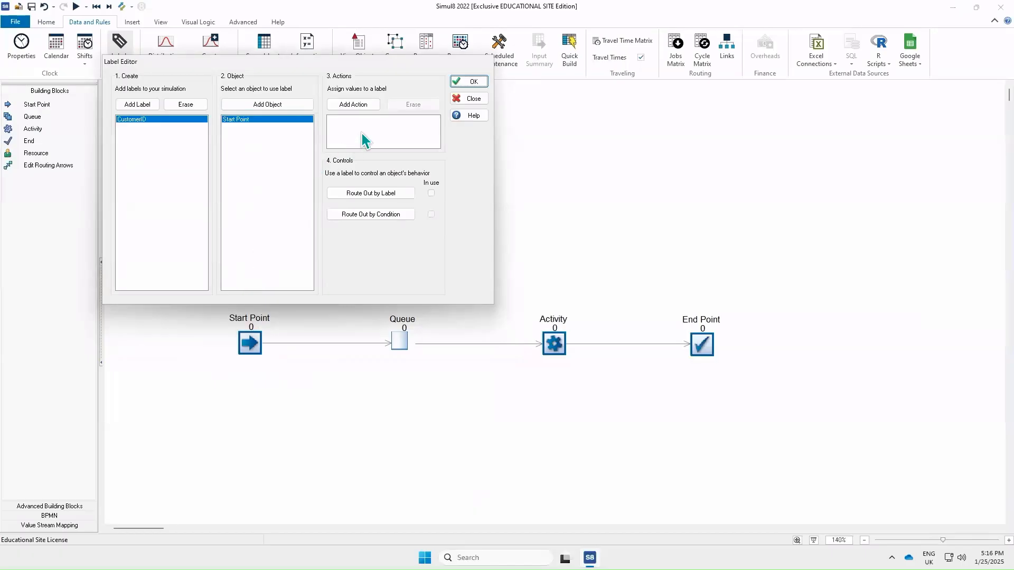
Step: Give CustomerID a Unique value action and close the Label Editor
click(353, 104)
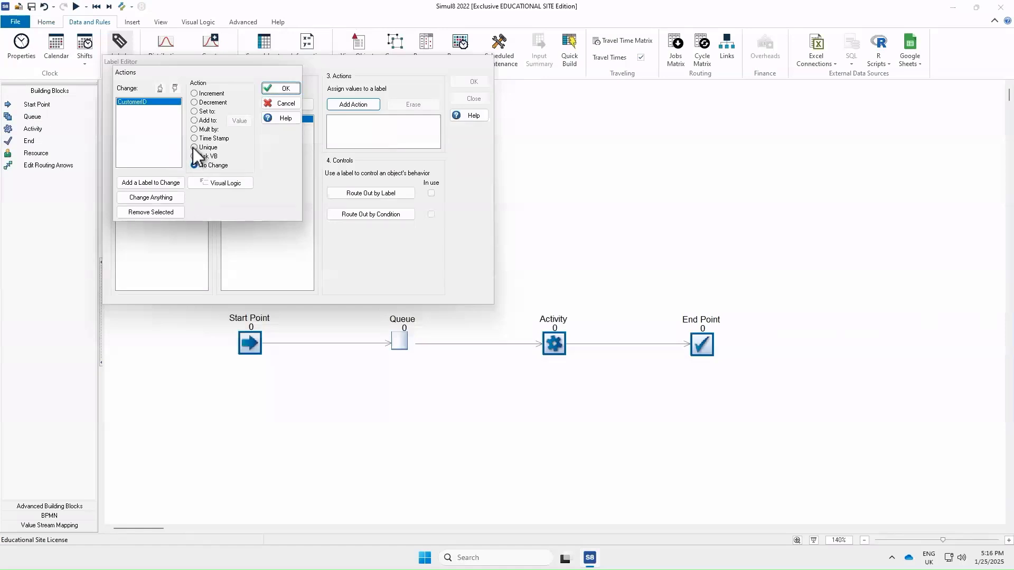
click(195, 148)
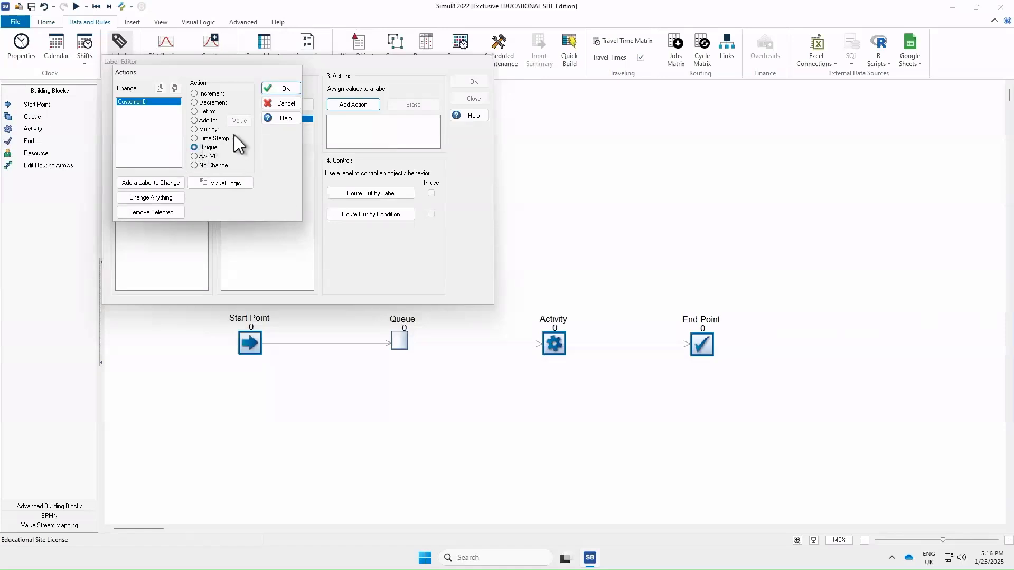
click(278, 87)
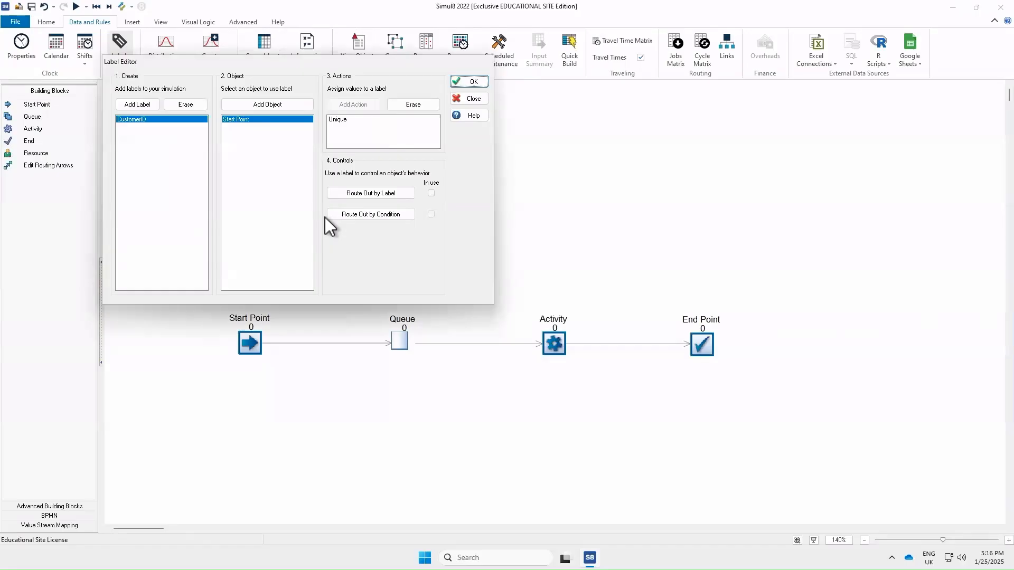
click(467, 82)
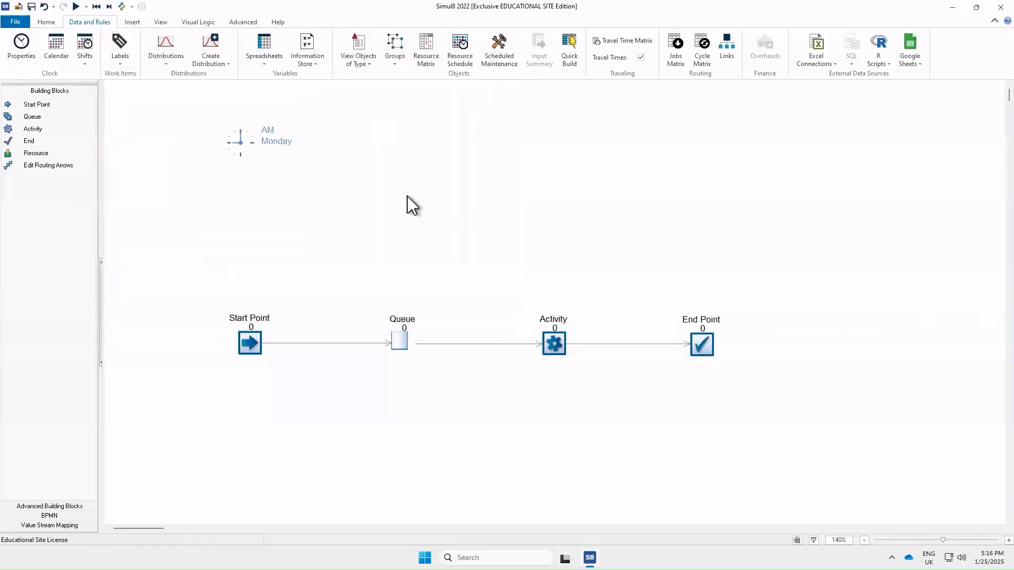
Step: Run the model and check the Queue's current contents for CustomerID values like 43
click(76, 7)
click(397, 340)
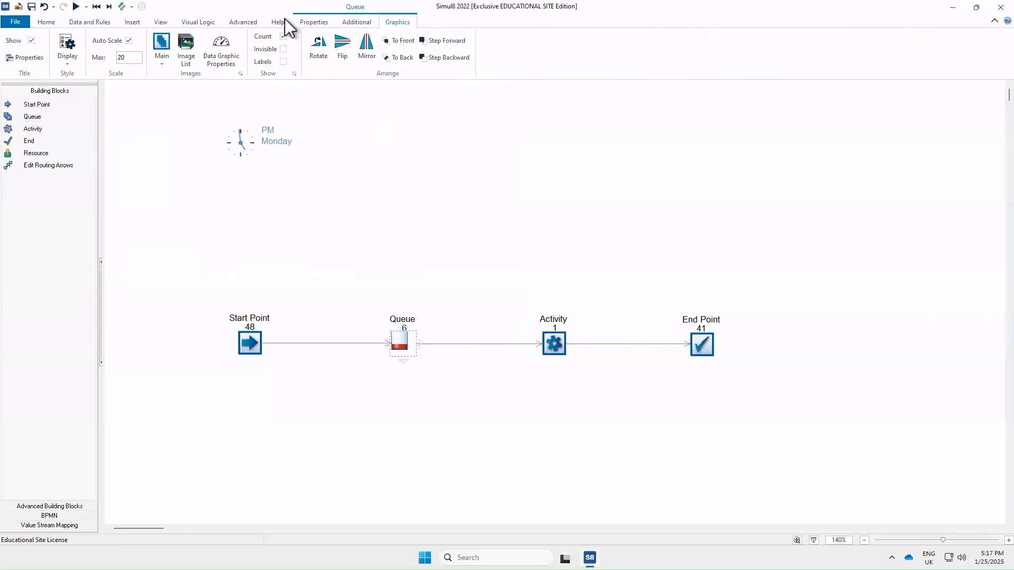
click(314, 24)
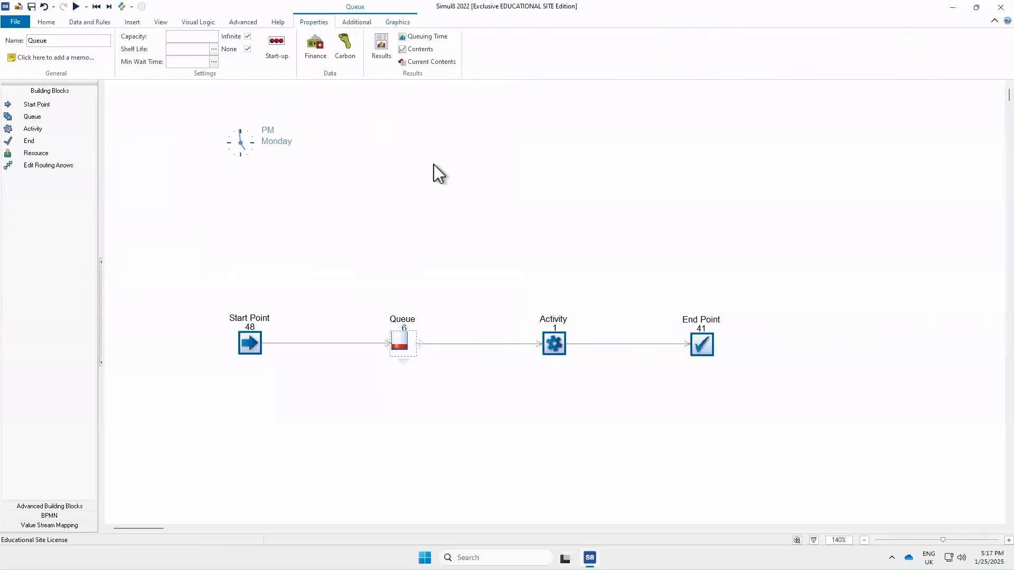
click(436, 62)
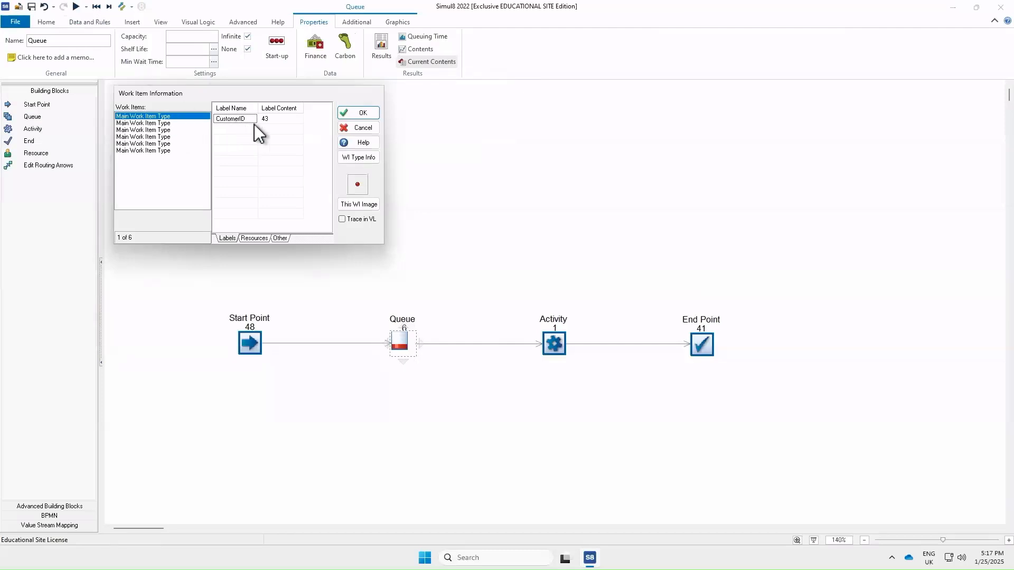
click(353, 115)
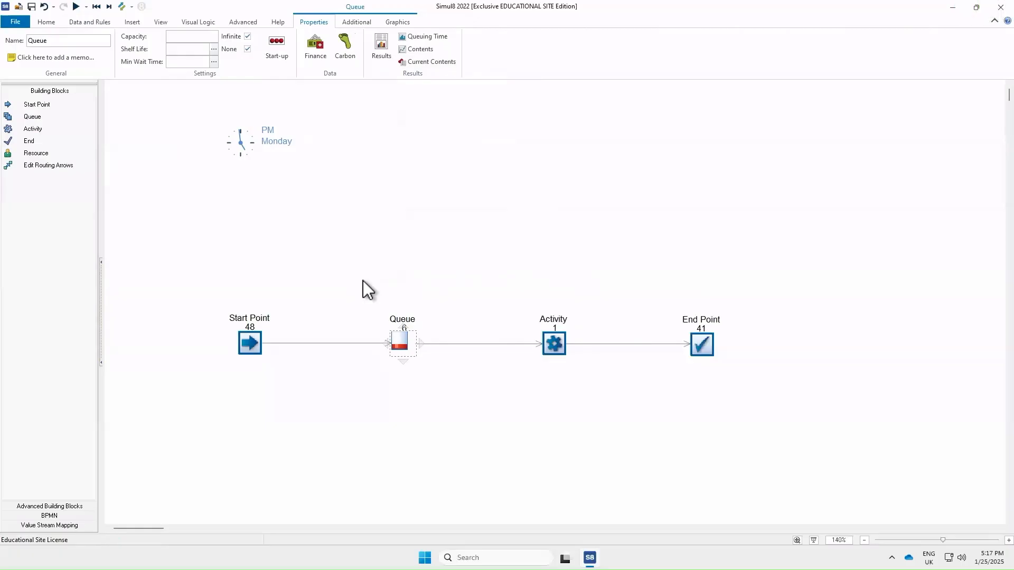
Step: Add a second label named TimeIN in the Label Editor
click(90, 22)
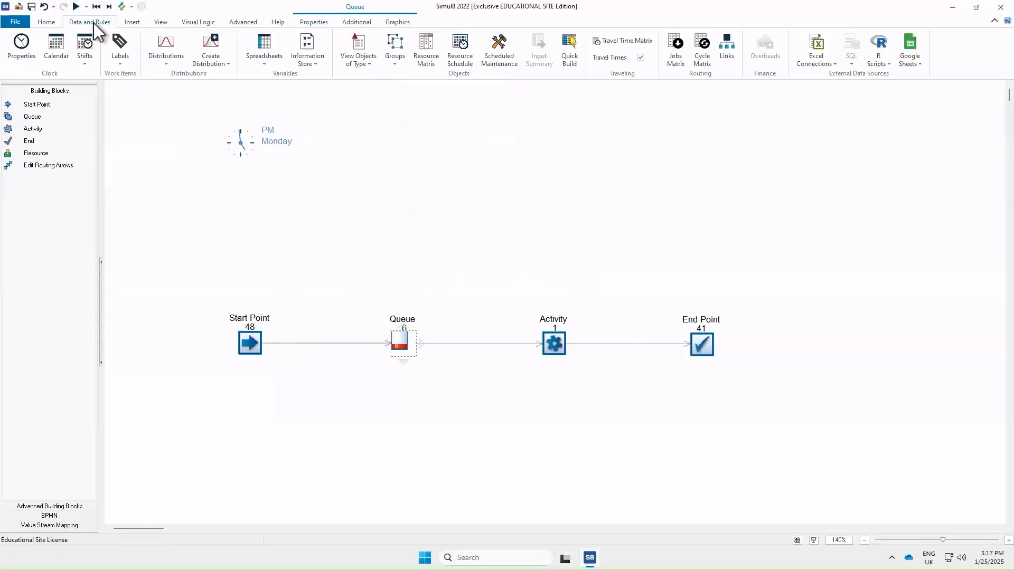
click(126, 46)
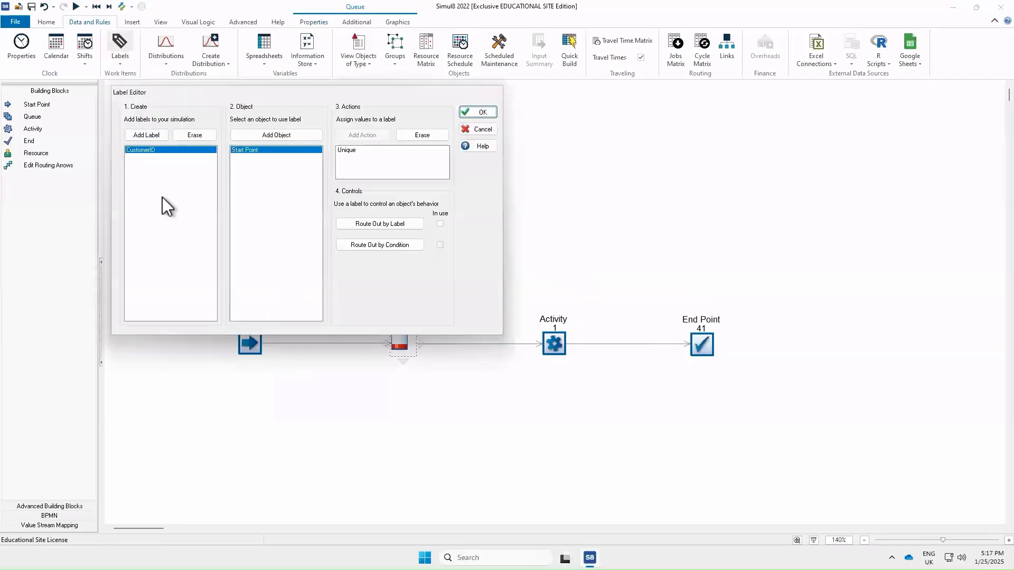
click(159, 139)
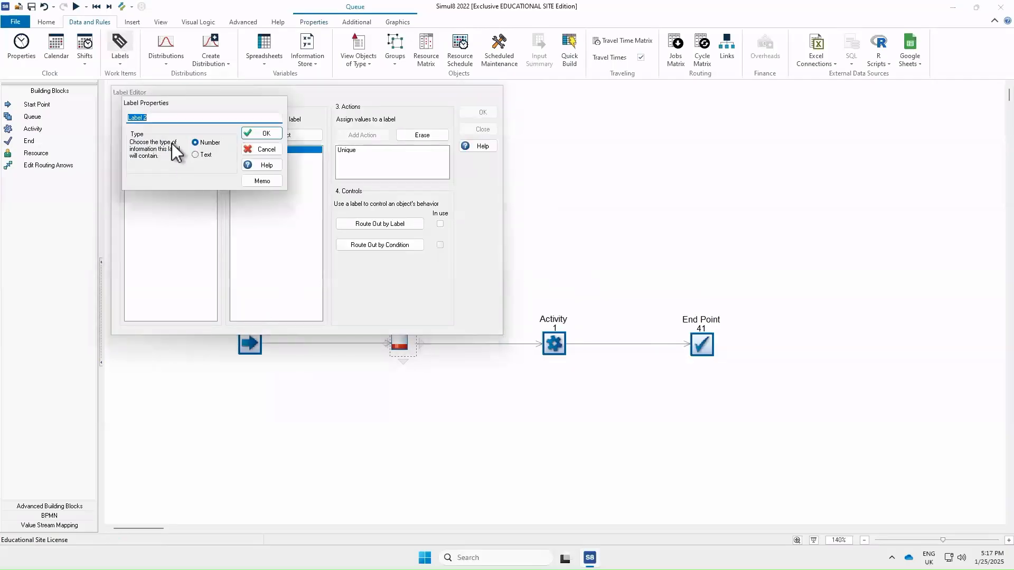
text(t)
text(Tim)
text(eN)
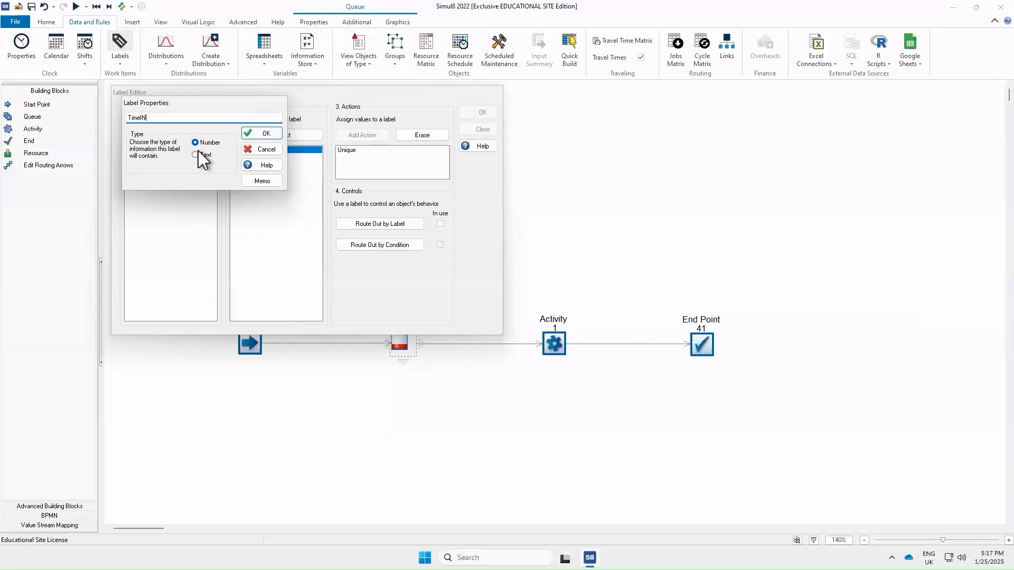
click(262, 133)
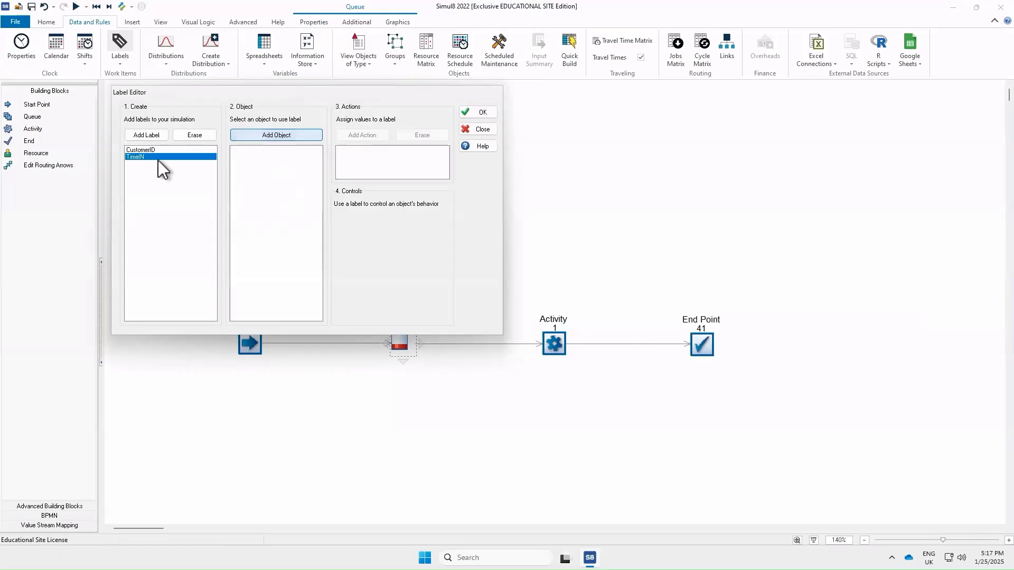
Step: Attach TimeIN to the Start Point with a Time Stamp action and close the editor
click(298, 135)
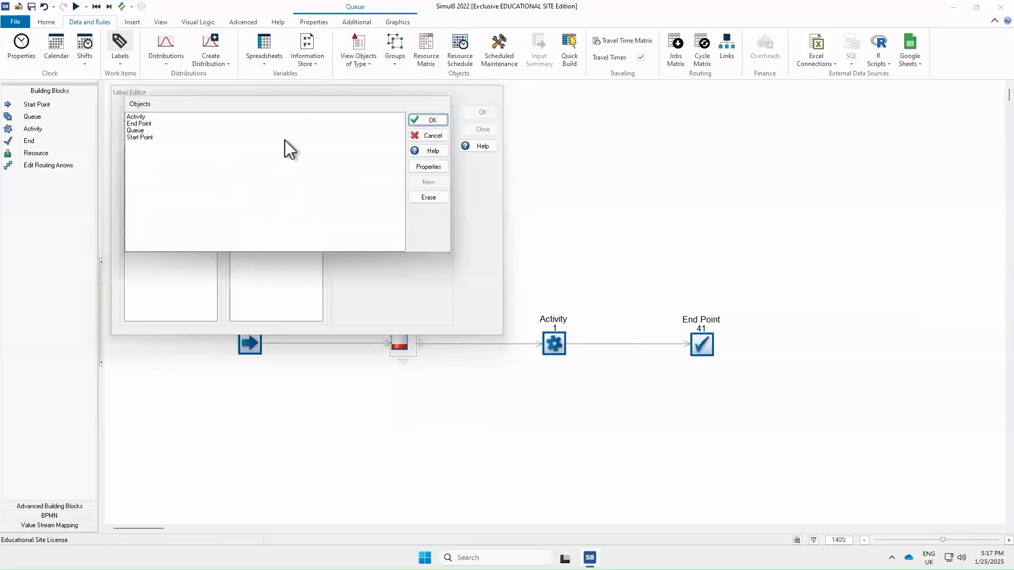
click(159, 138)
click(430, 120)
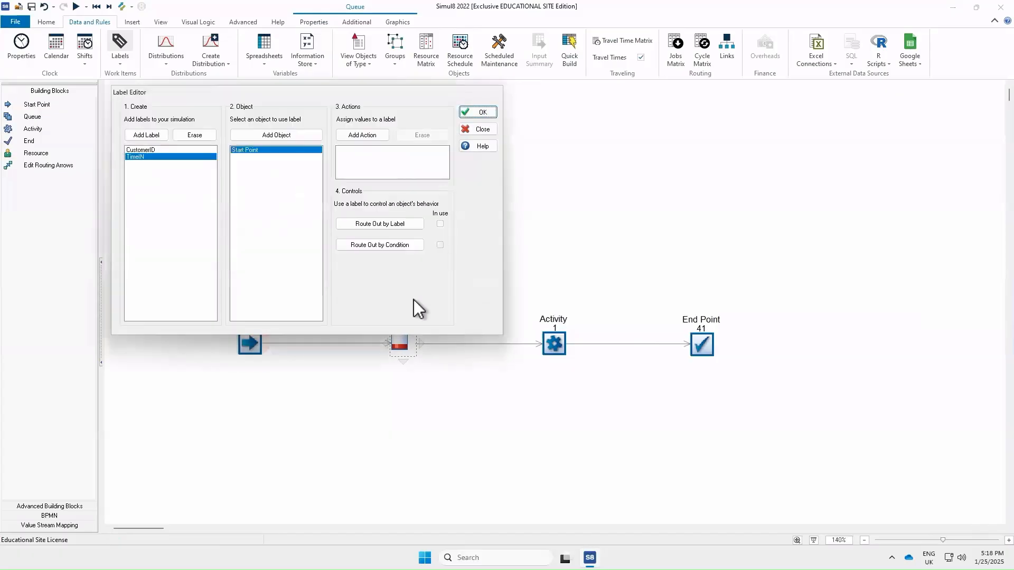
click(367, 136)
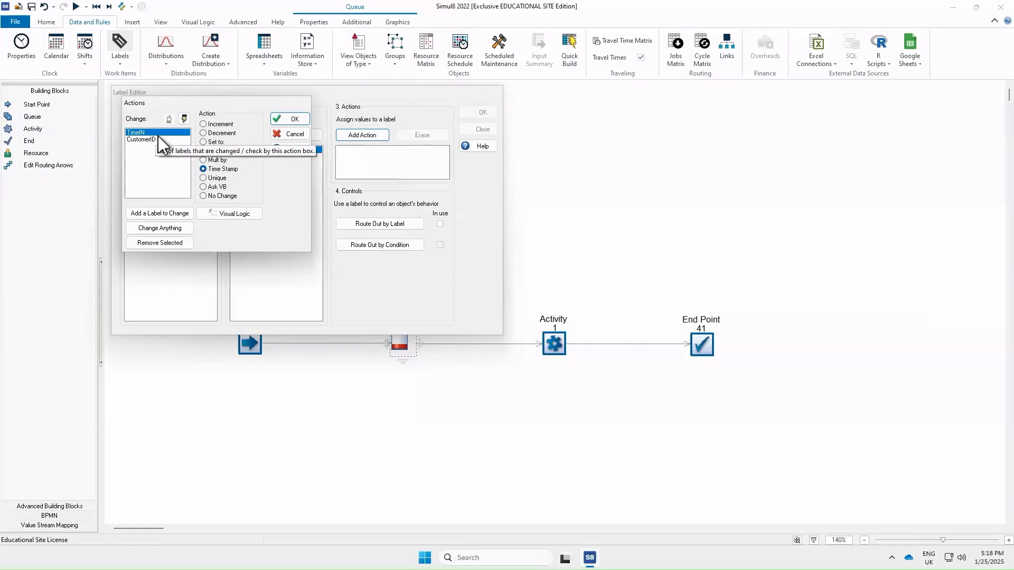
click(287, 119)
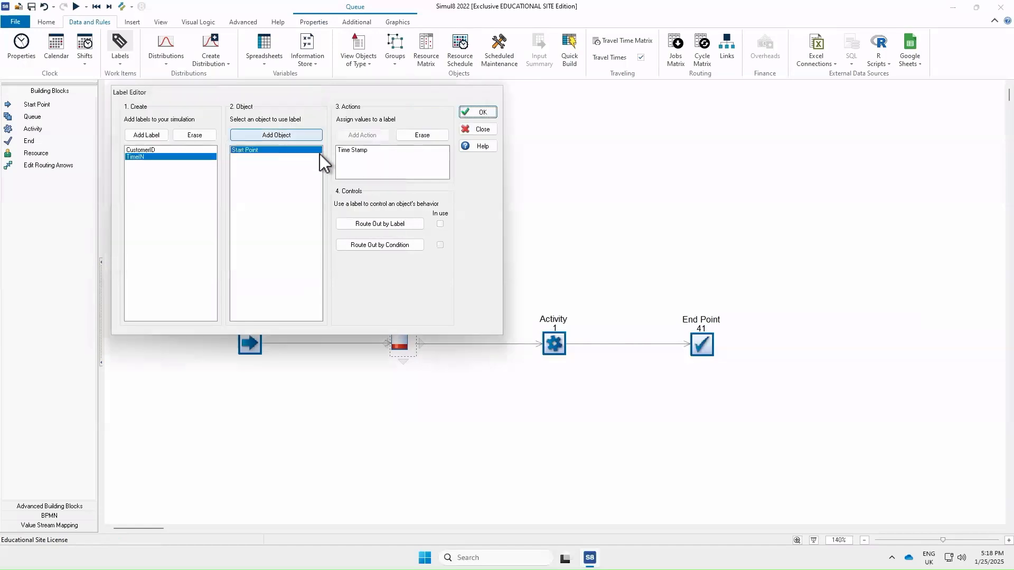
click(479, 113)
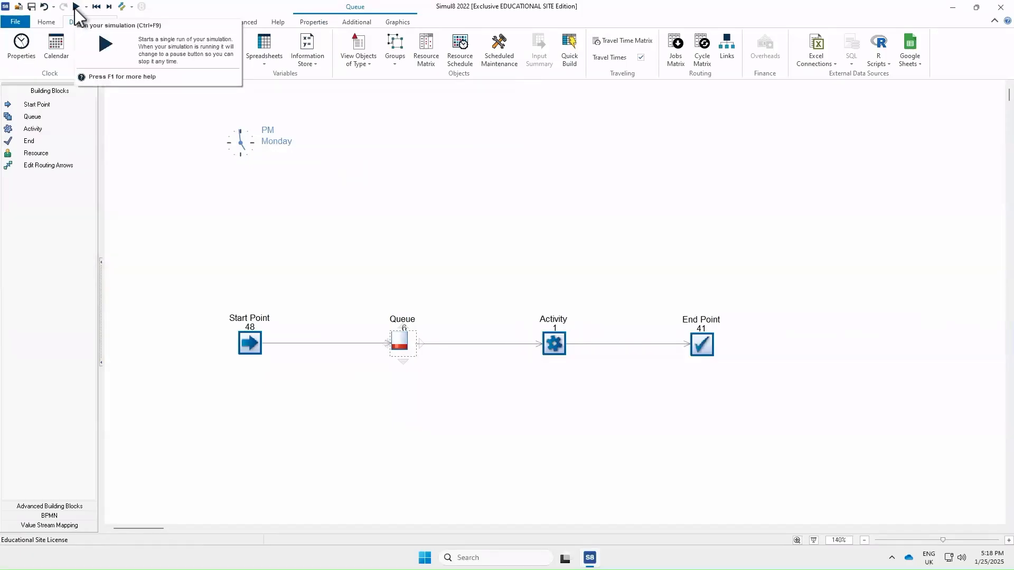
Step: Rerun the model and list queued items showing CustomerID 43 and TimeIN 489.89508
click(76, 7)
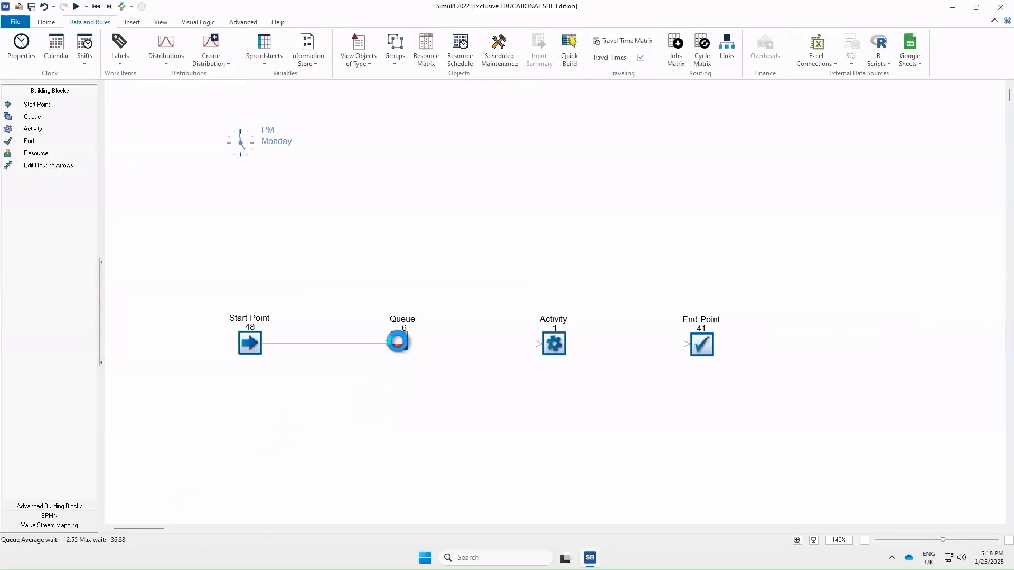
click(398, 343)
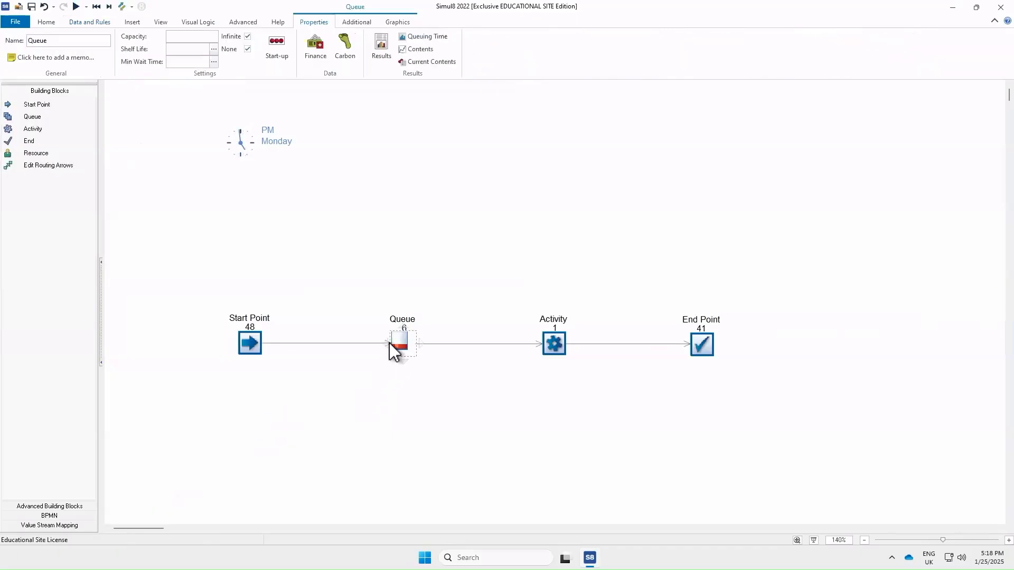
click(432, 62)
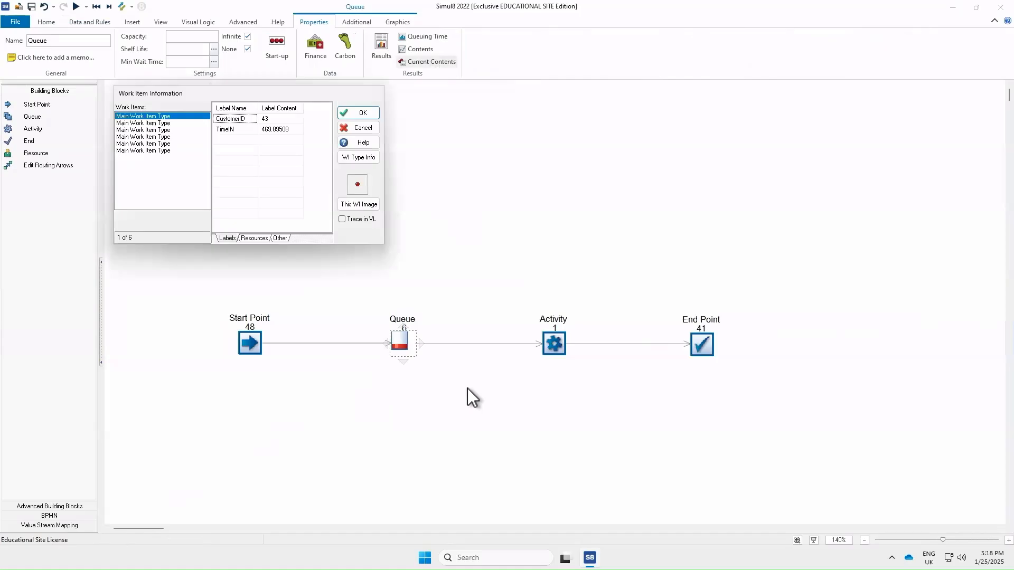